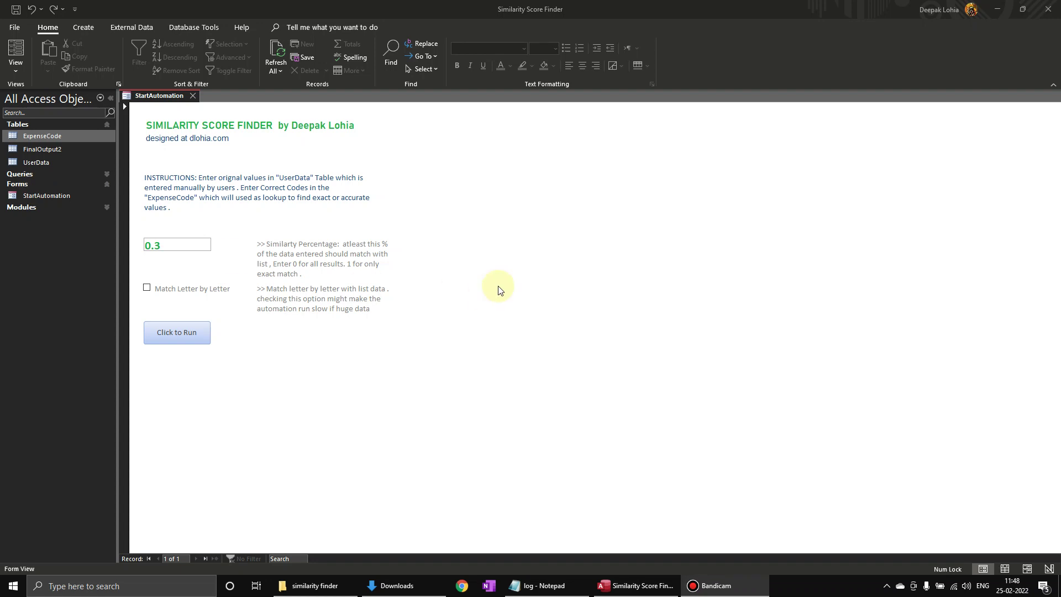
Step: Open the ExpenseCode table and step through its eight codes, from NAA000 Desi Chai to NCA023 Tea
left_click(47, 139)
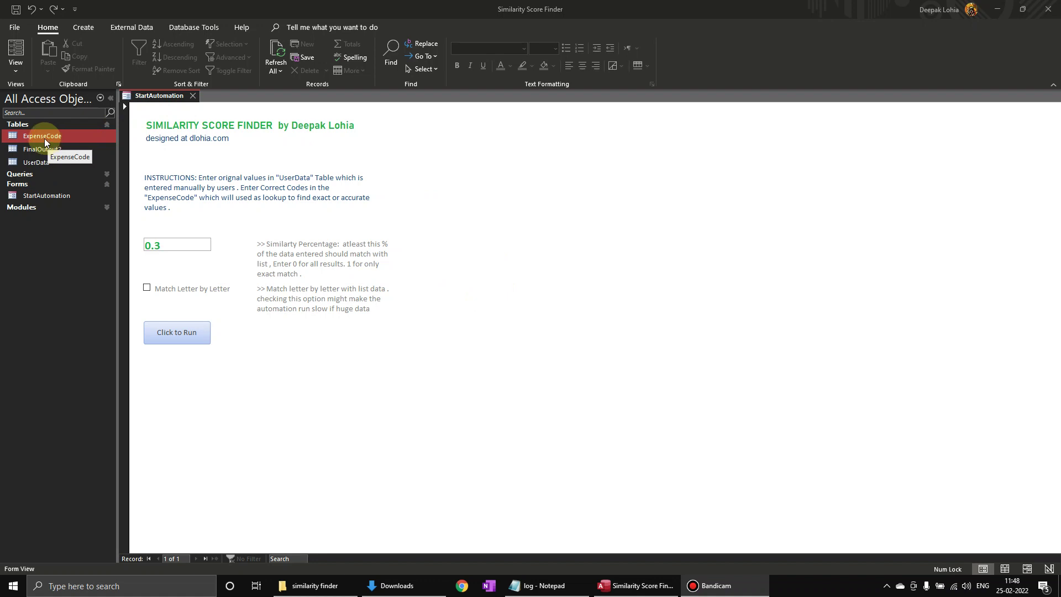
double_click(44, 138)
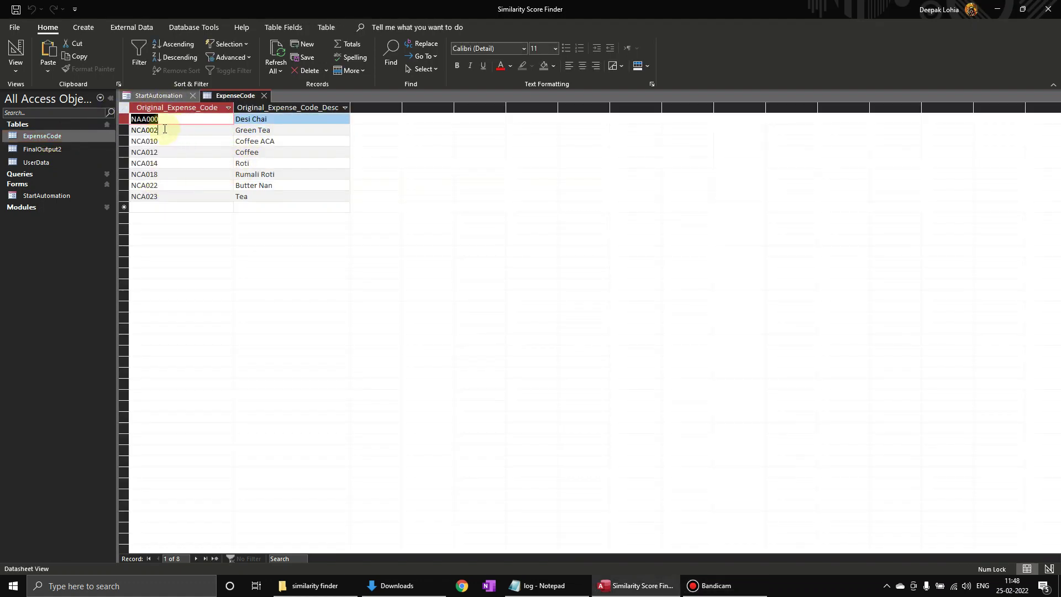
key("Down")
key("Down")
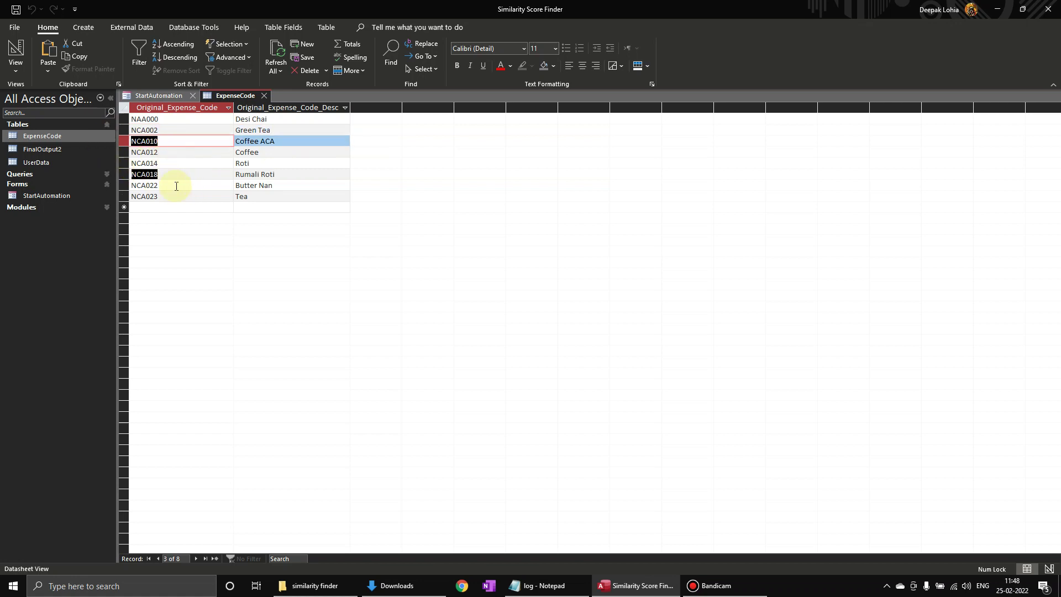
Step: Open UserData and review its four descriptions: tea ssc33, green tea, coffee and tea green
double_click(45, 162)
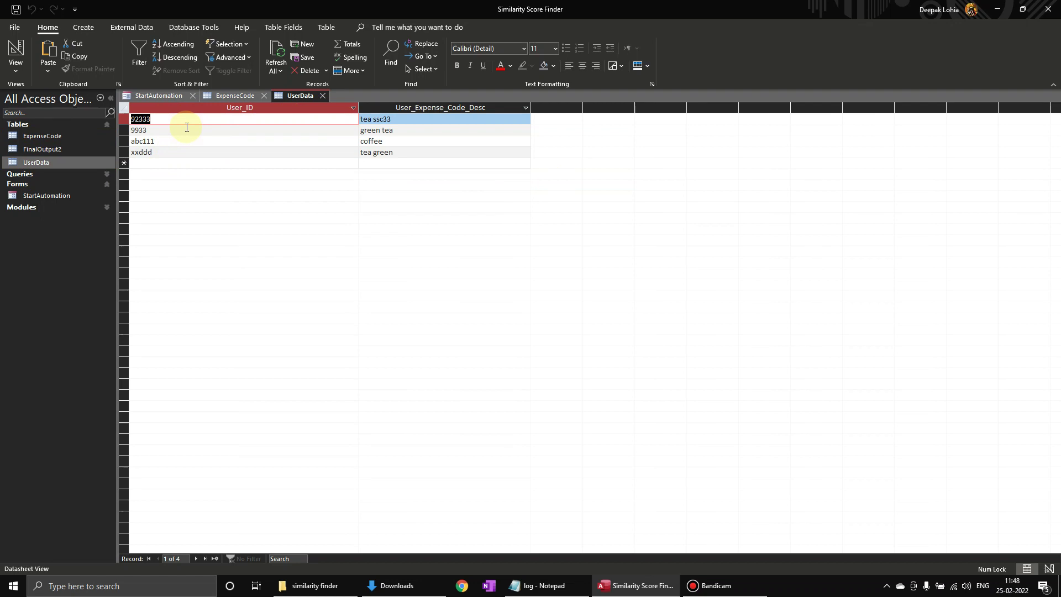
left_click(402, 118)
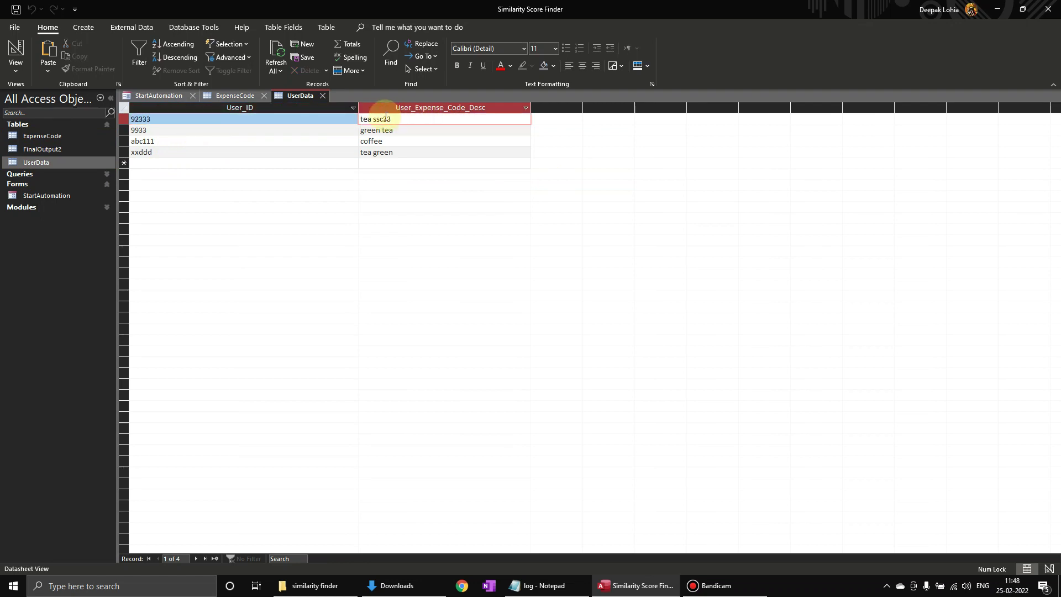
left_click(420, 131)
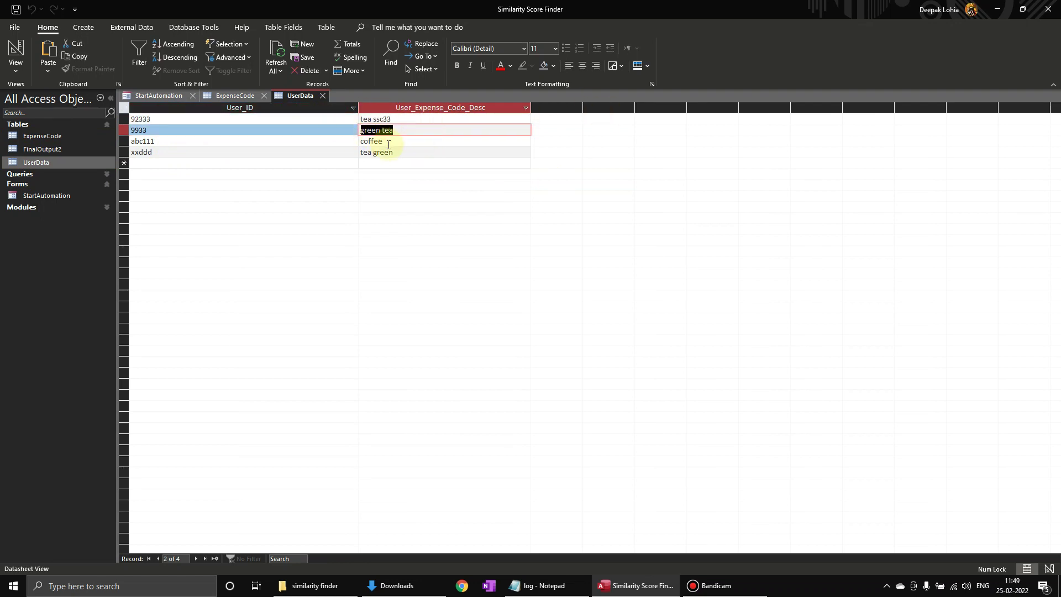
key("Down")
key("Down")
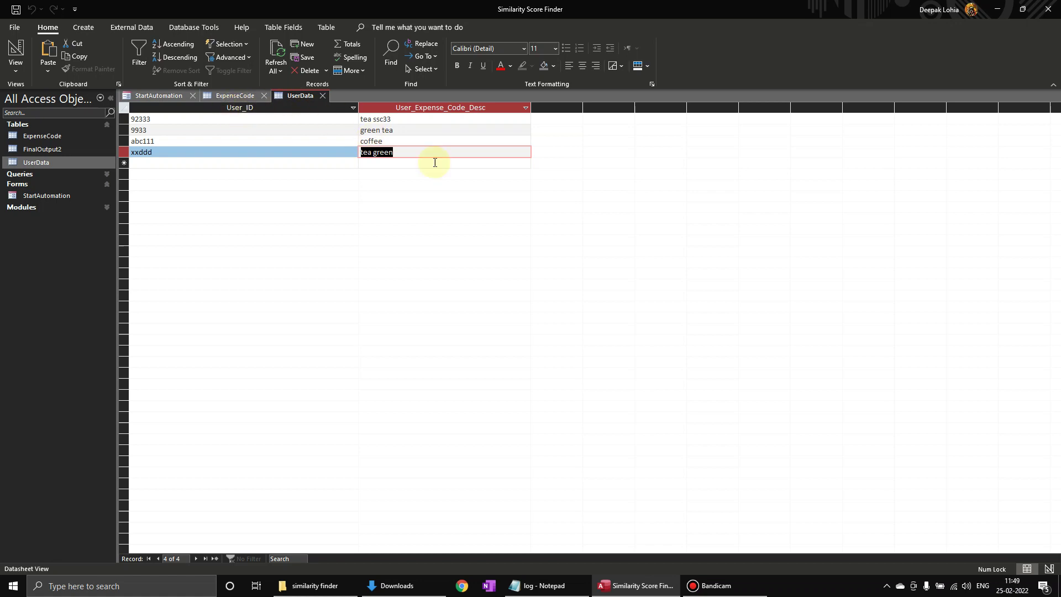
left_click(418, 137)
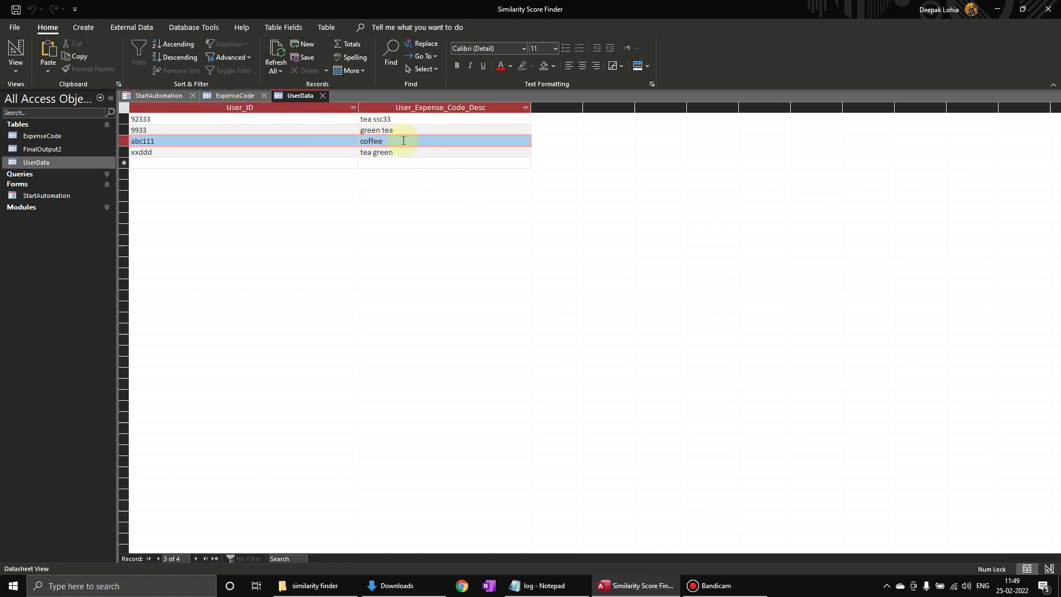
double_click(415, 142)
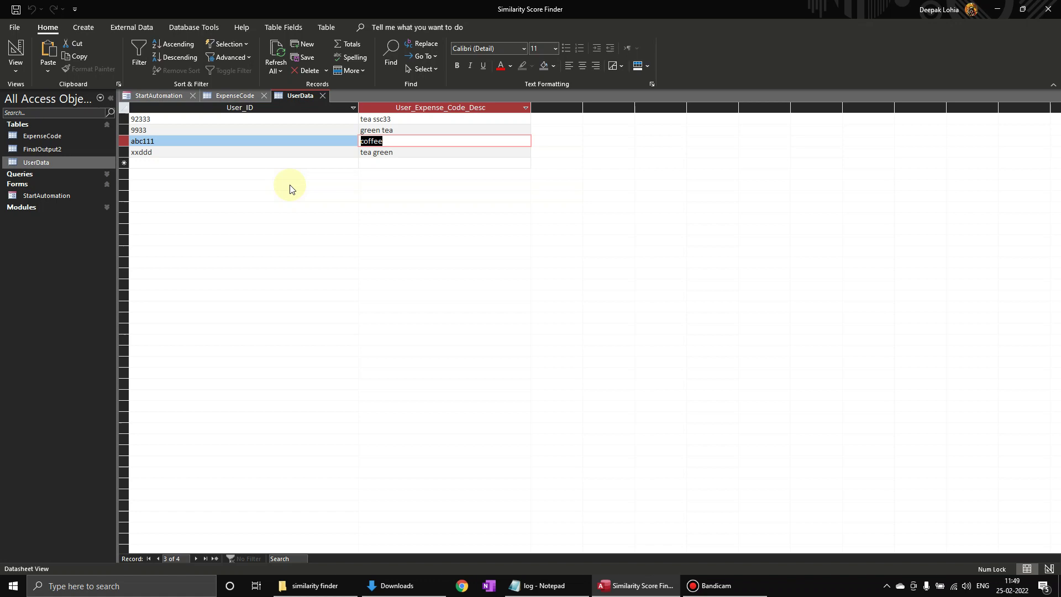
Step: Compare ExpenseCode descriptions like Desi Chai and Green Tea with UserData entries, then close UserData
left_click(239, 95)
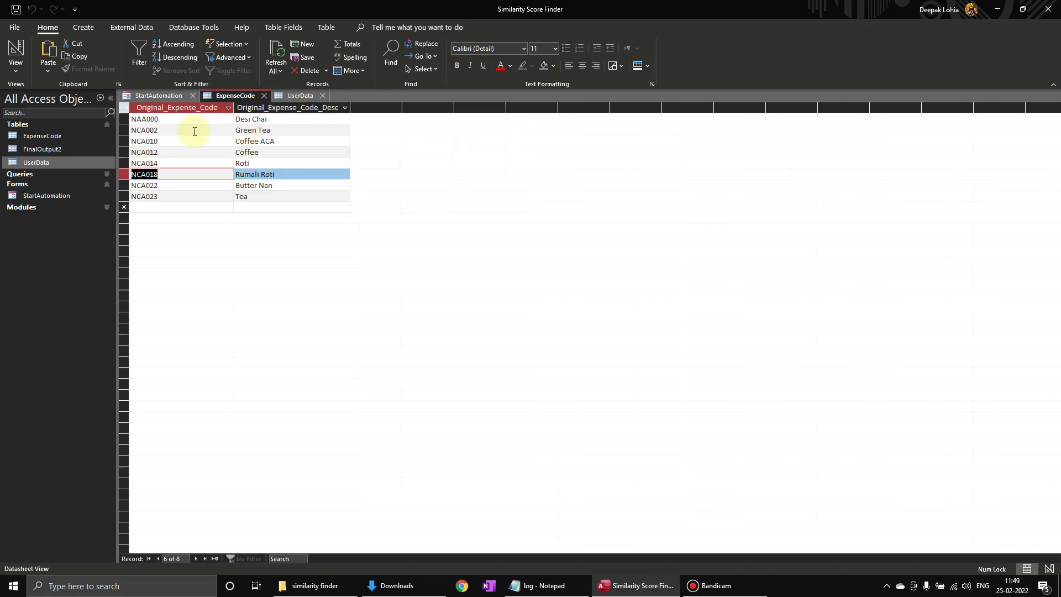
left_click(249, 119)
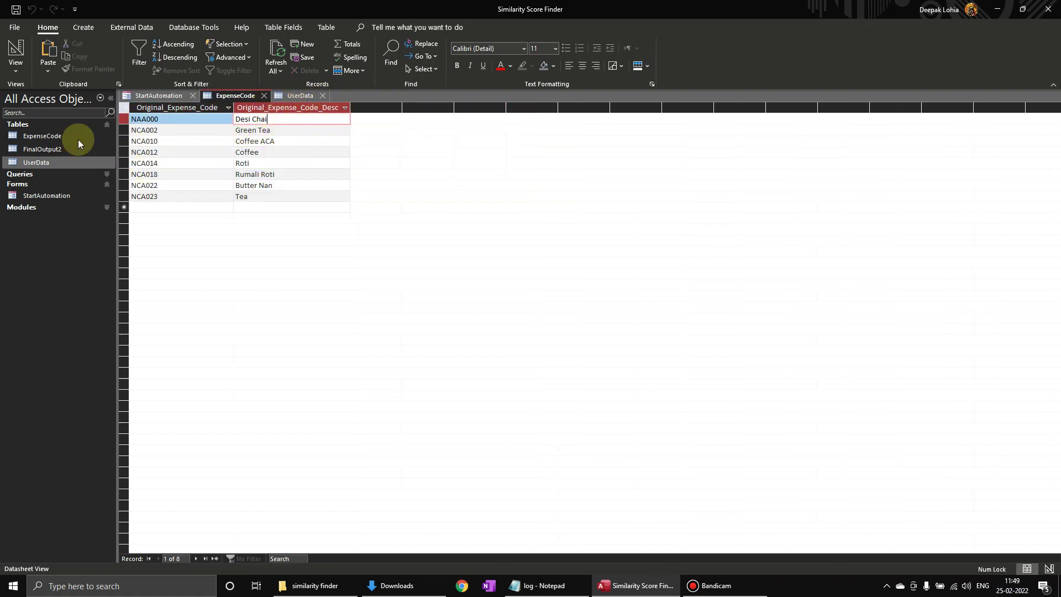
left_click(264, 130)
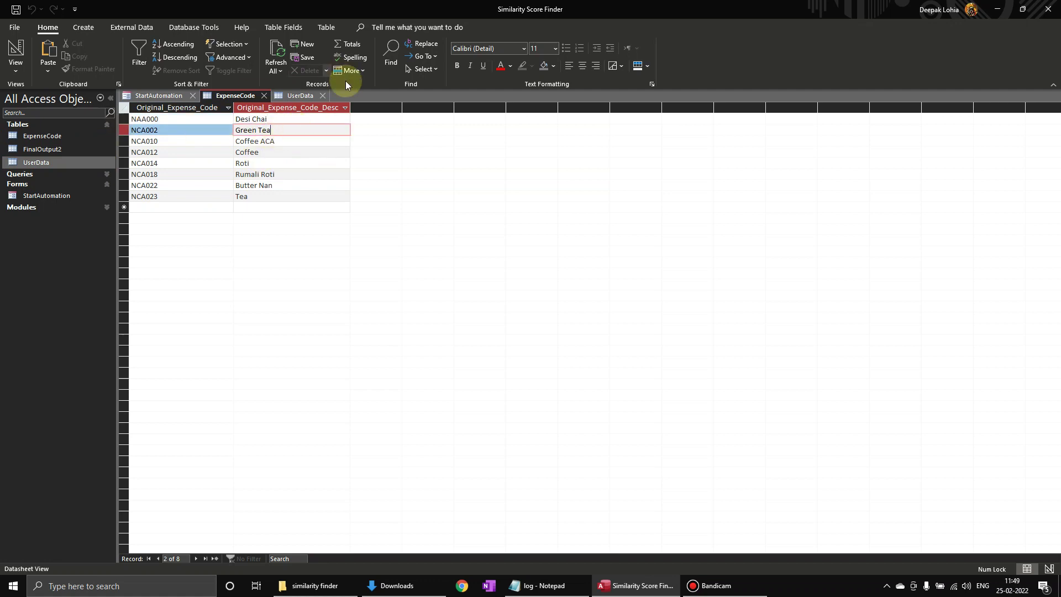
left_click(303, 96)
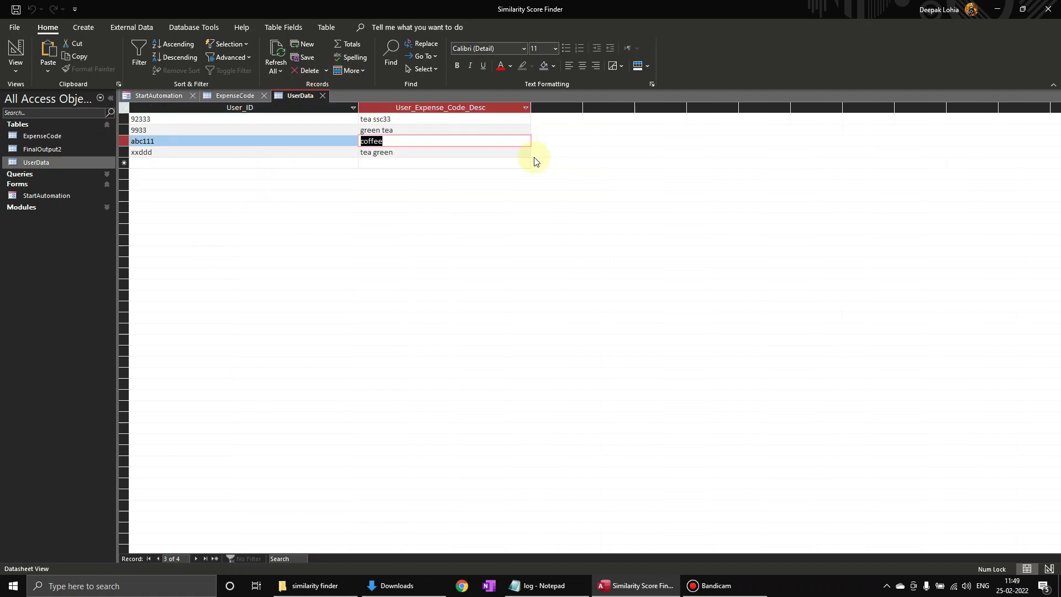
left_click(401, 122)
left_click(401, 142)
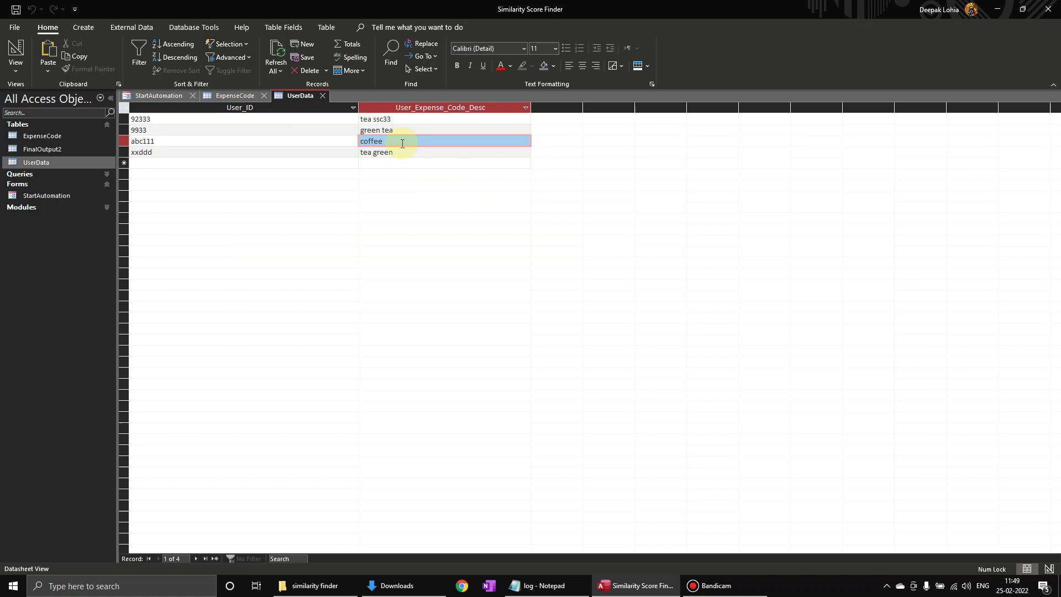
left_click(324, 96)
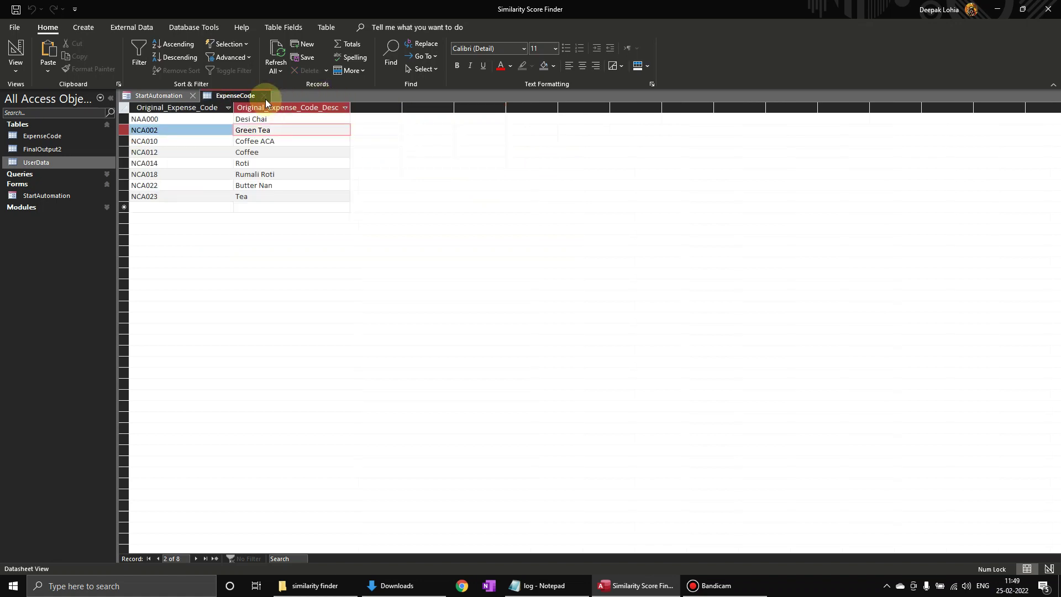
Step: Close ExpenseCode and run the similarity matching with a 0.3 Similarity Percentage threshold
left_click(264, 96)
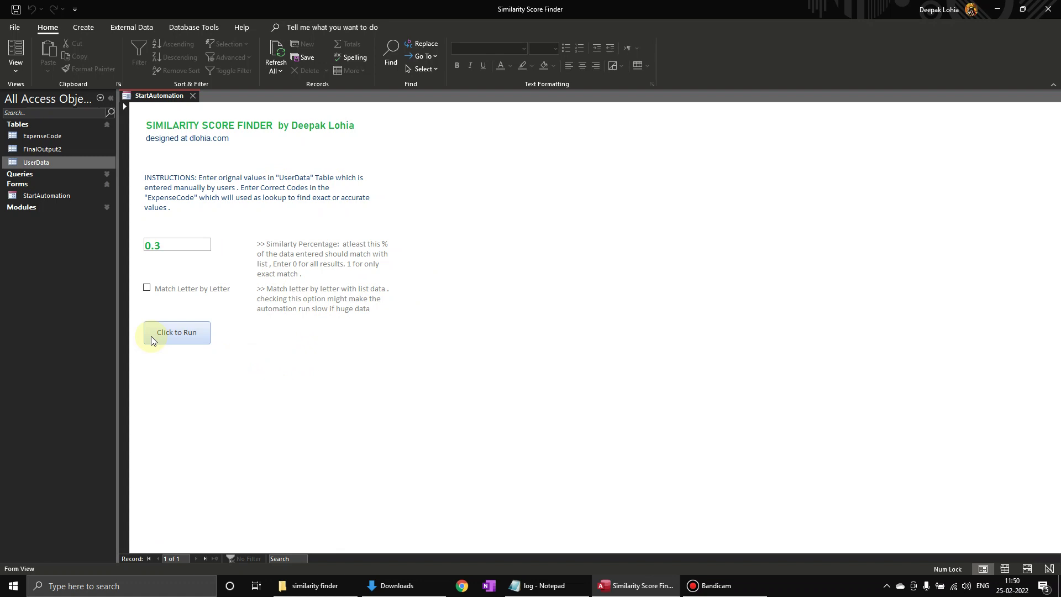
left_click(202, 249)
left_click_drag(202, 250, 124, 244)
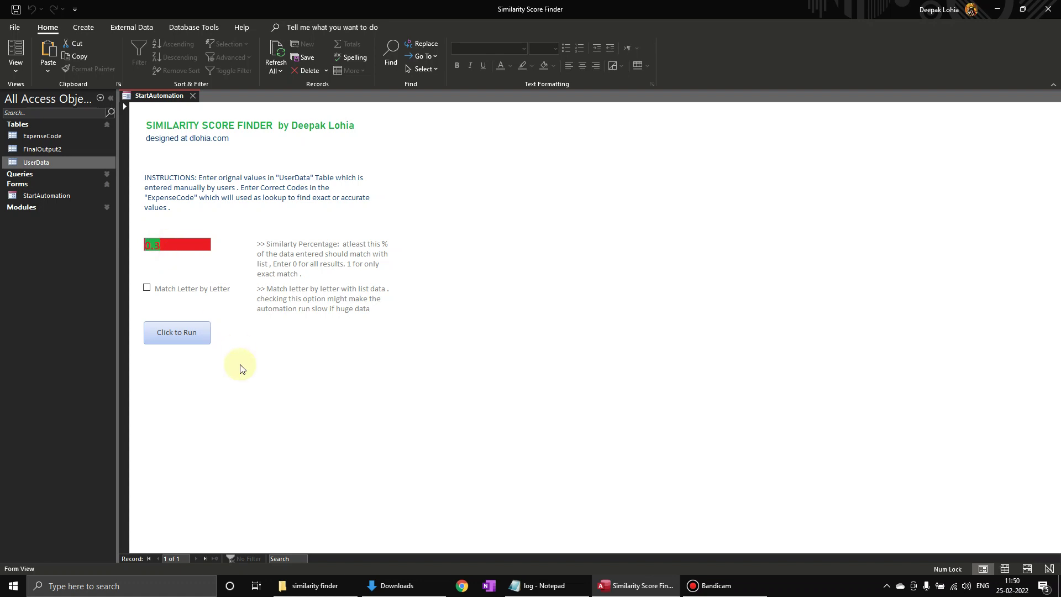
left_click(174, 245)
left_click(194, 335)
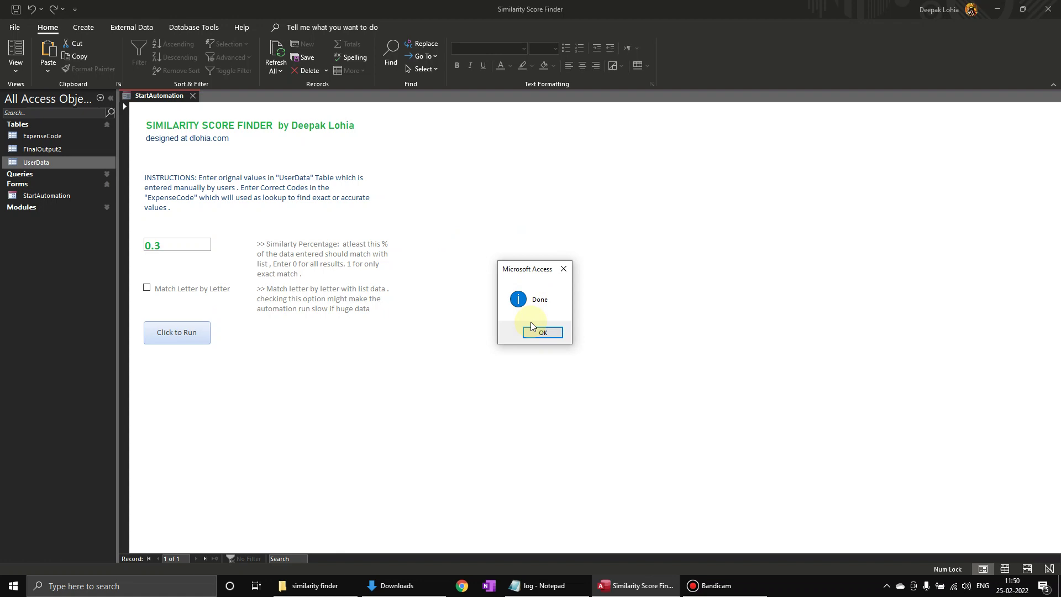
Step: Dismiss the Done message and widen FinalOutput2's code columns to review the coffee → Coffee match
key("Return")
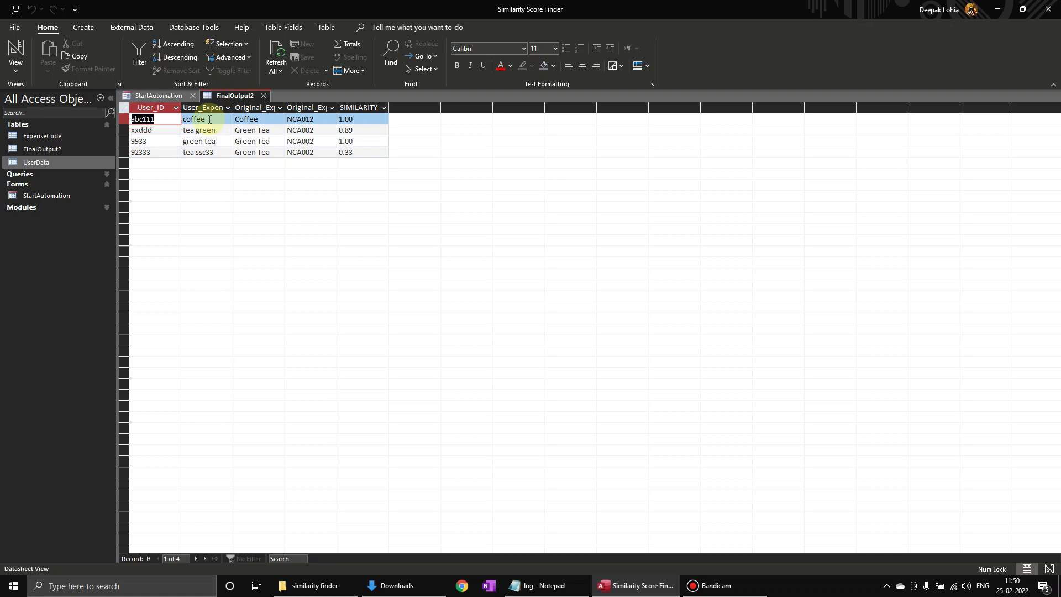
double_click(336, 107)
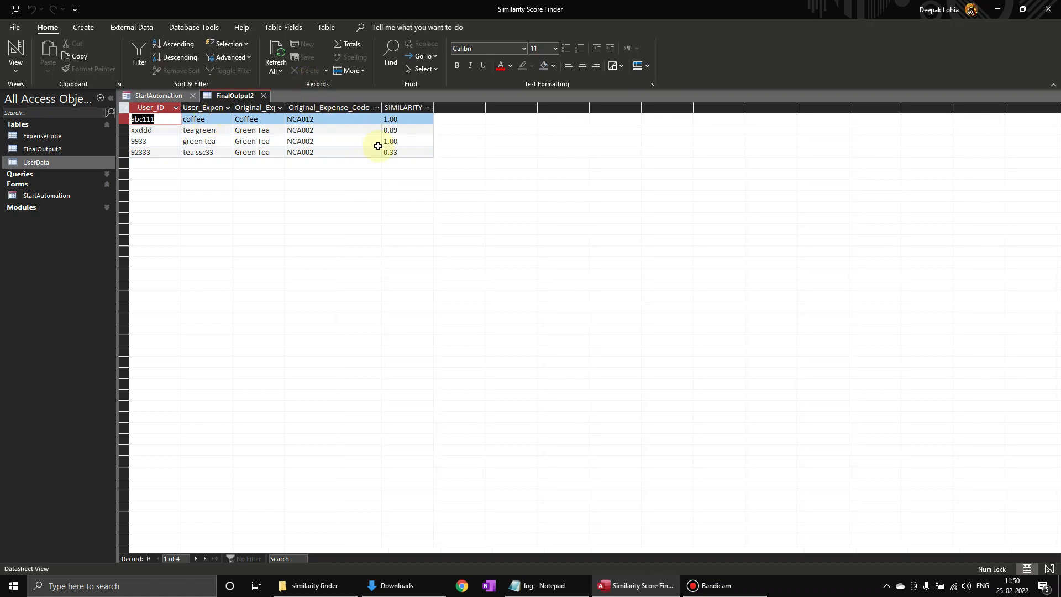
left_click(318, 121)
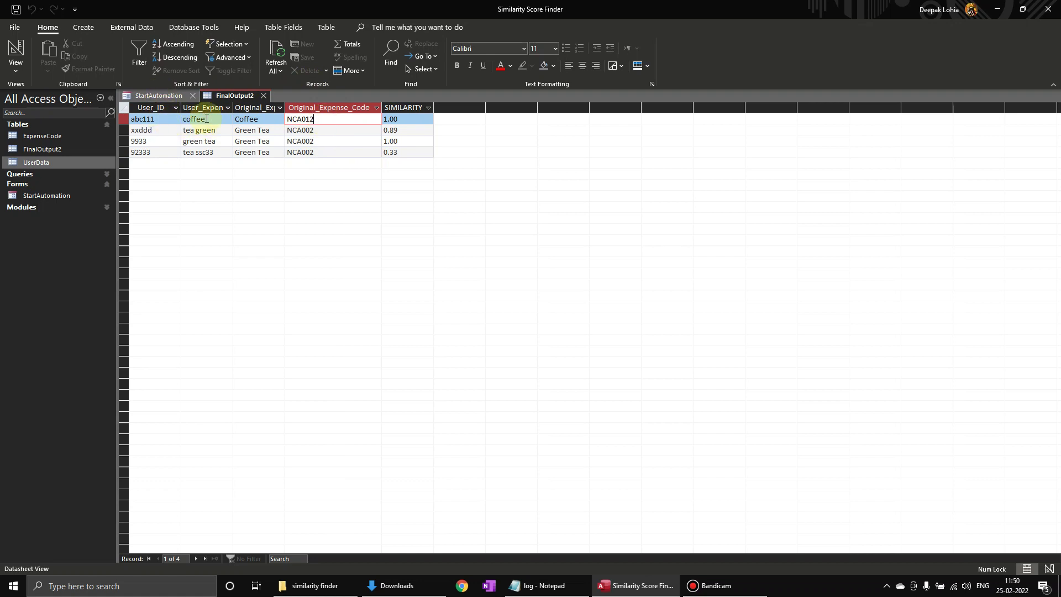
left_click(213, 119)
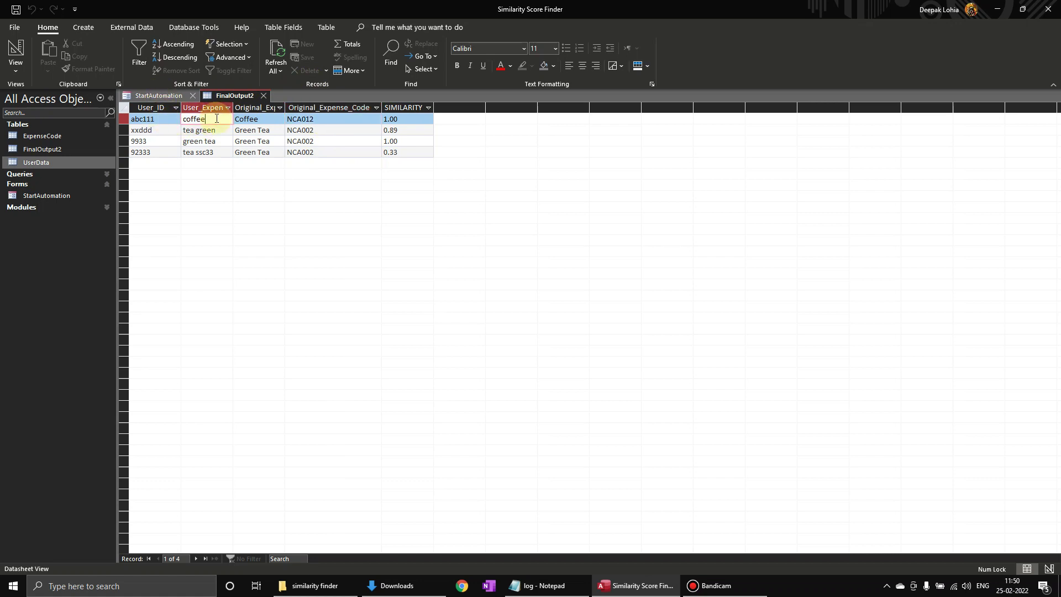
double_click(285, 107)
left_click(275, 119)
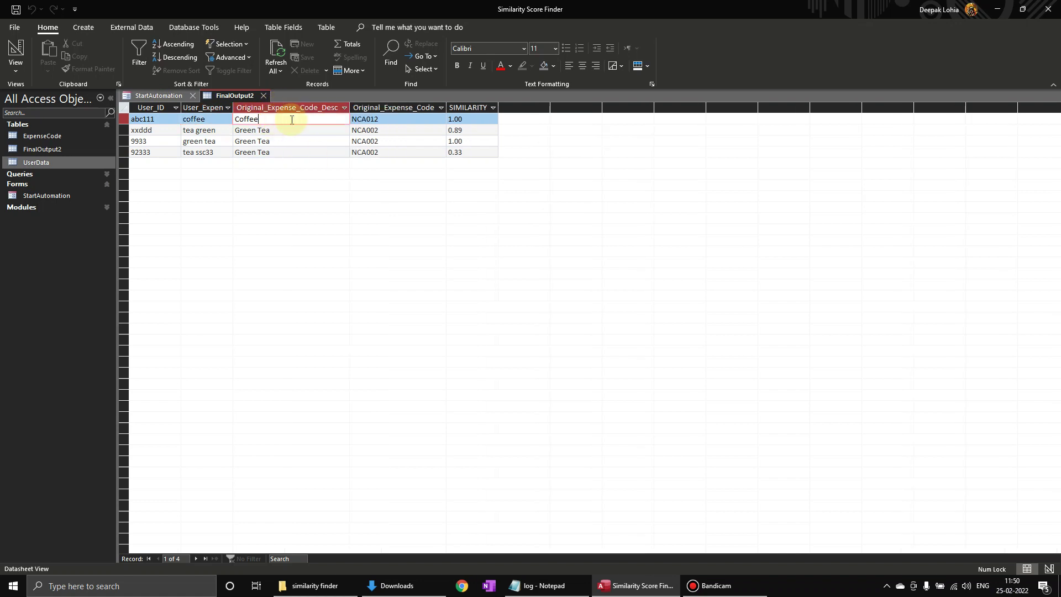
Step: Inspect the matched codes: NCA012 for coffee, and NCA002 at 0.33 for tea ssc33
left_click(392, 120)
left_click_drag(392, 120, 315, 116)
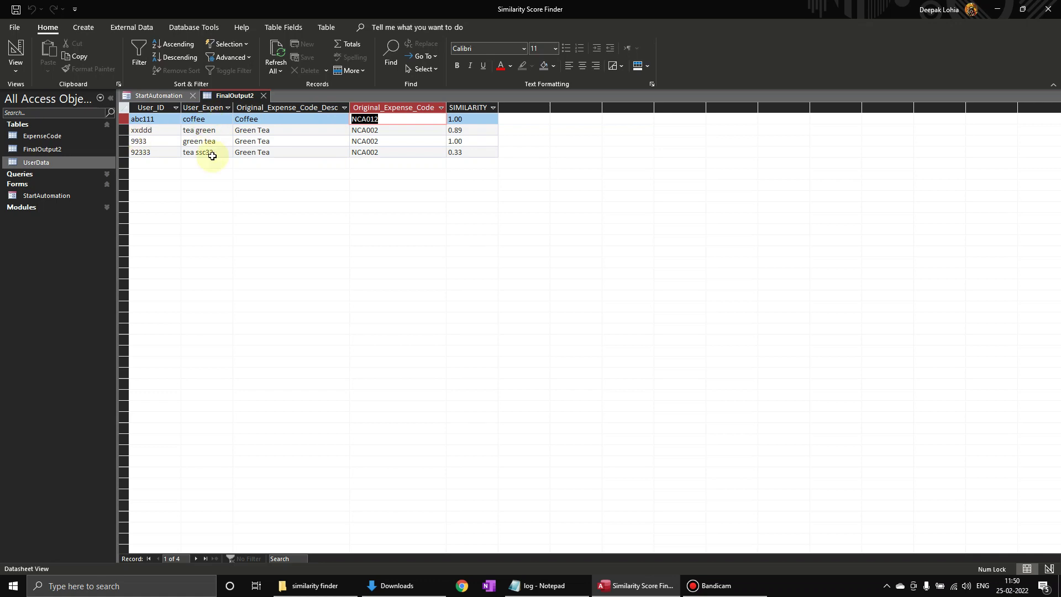
left_click(216, 154)
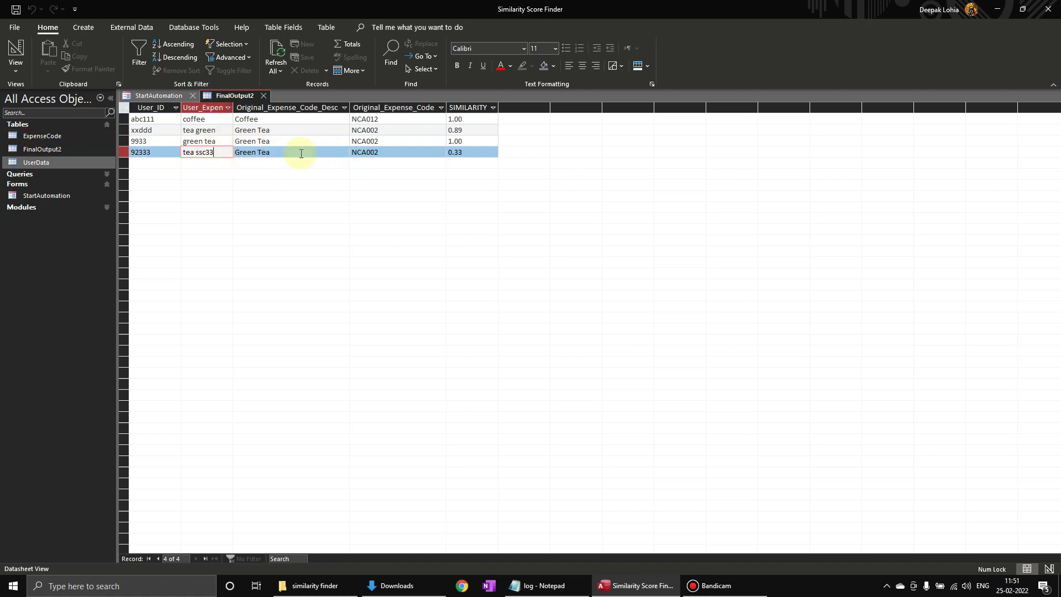
left_click(390, 153)
double_click(392, 152)
key("Tab")
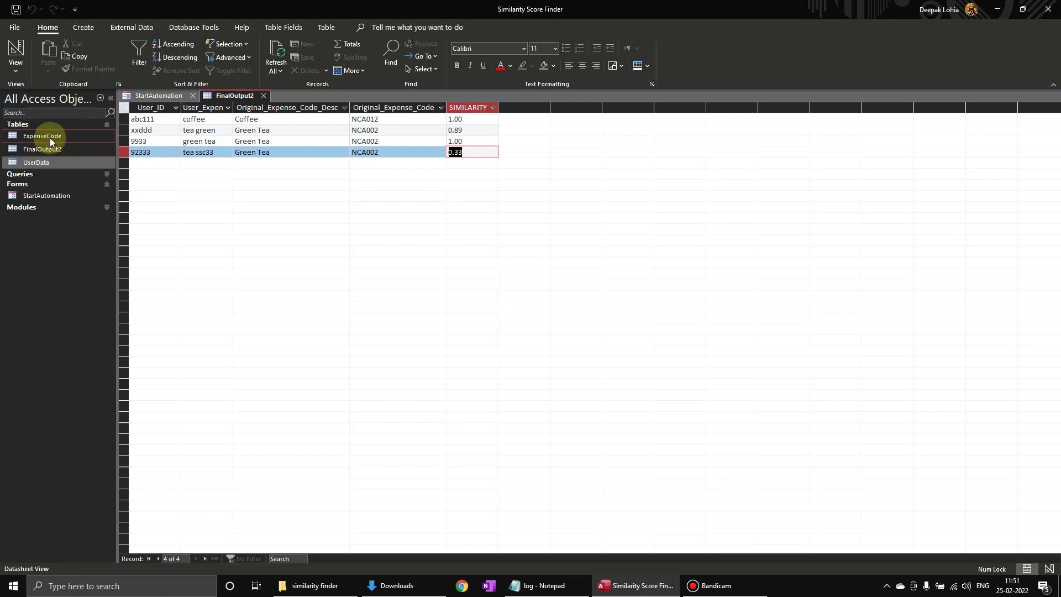
Step: Open UserData and start a fifth record with a User_ID value
double_click(42, 163)
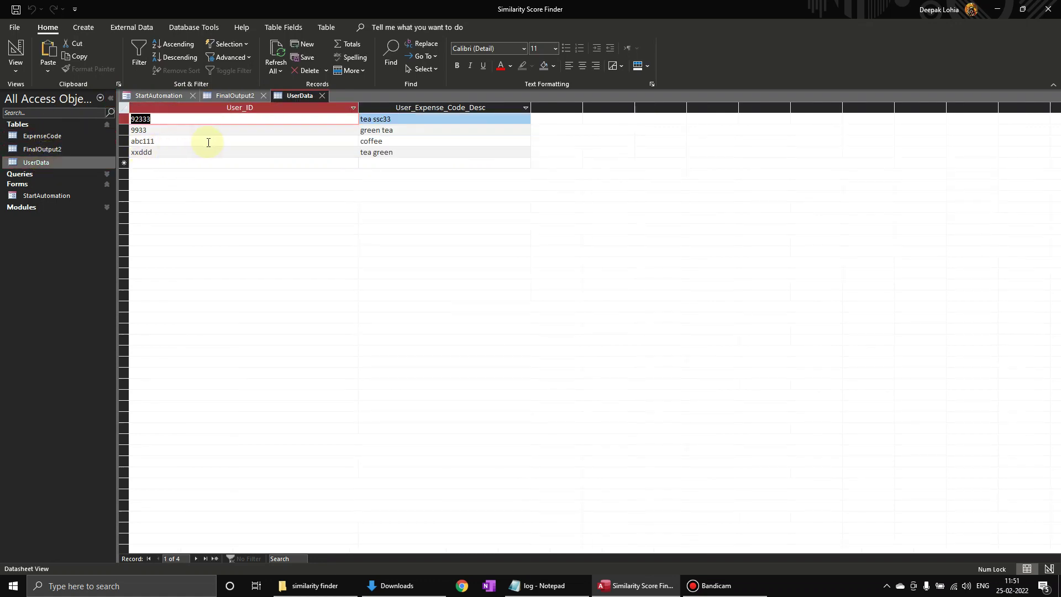
left_click(158, 163)
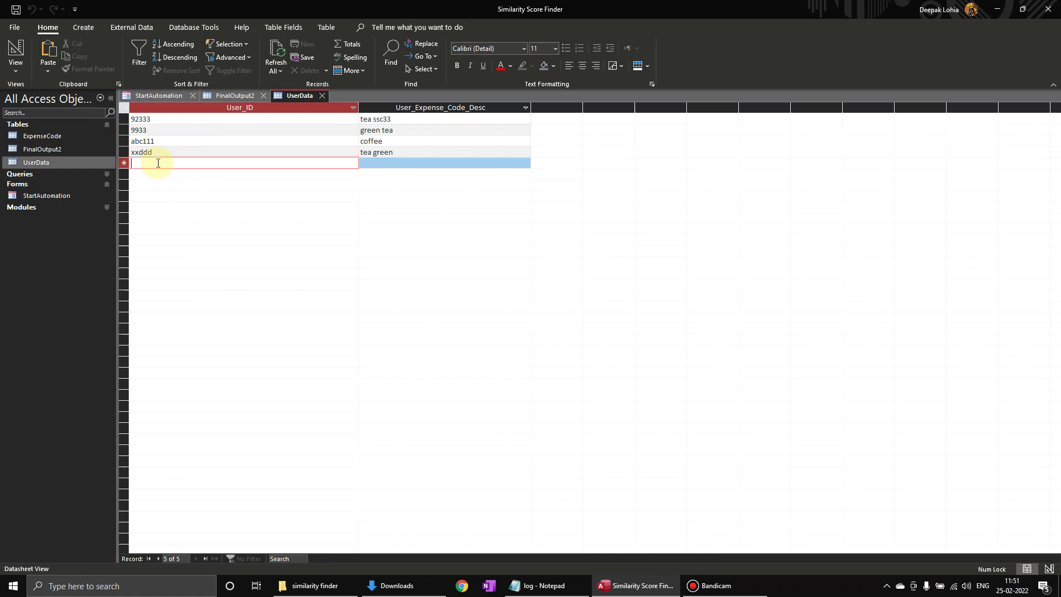
type("afce")
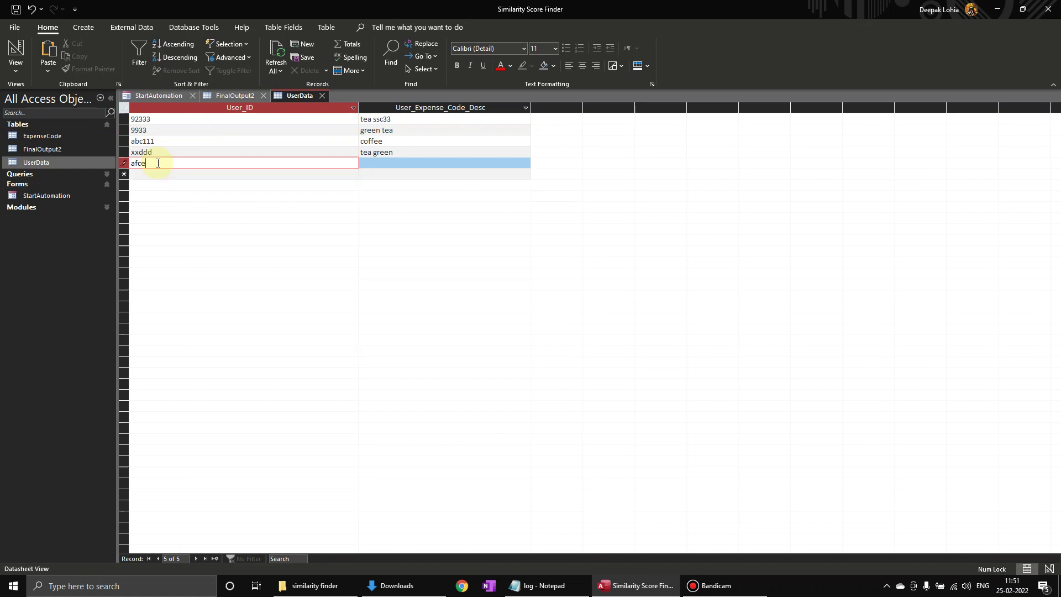
type("mpcode")
left_click(407, 163)
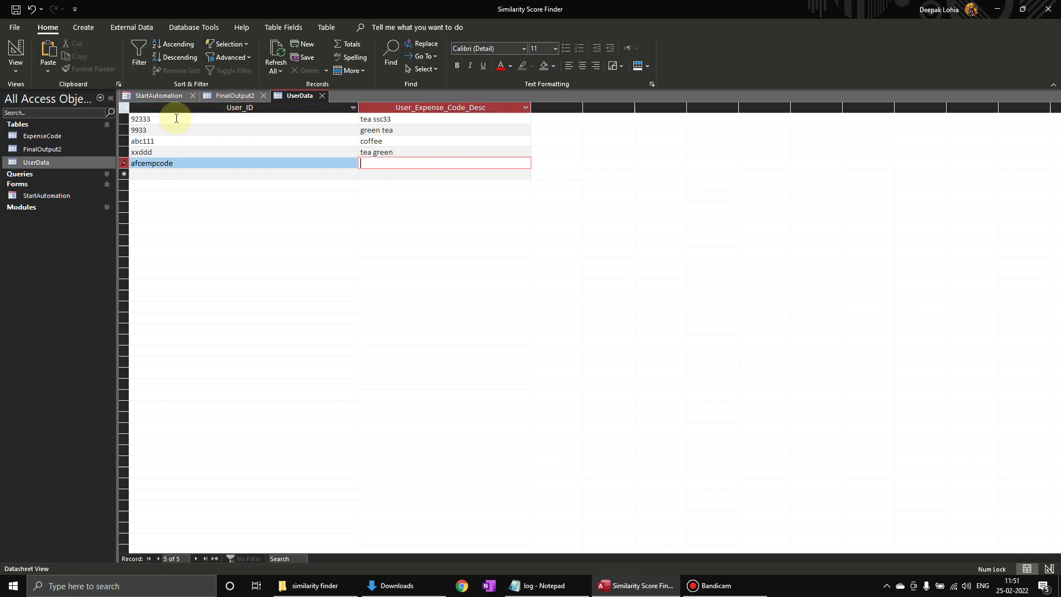
Step: Enter description 'rumali' after checking Rumali Roti in ExpenseCode, then close UserData and ExpenseCode
double_click(56, 136)
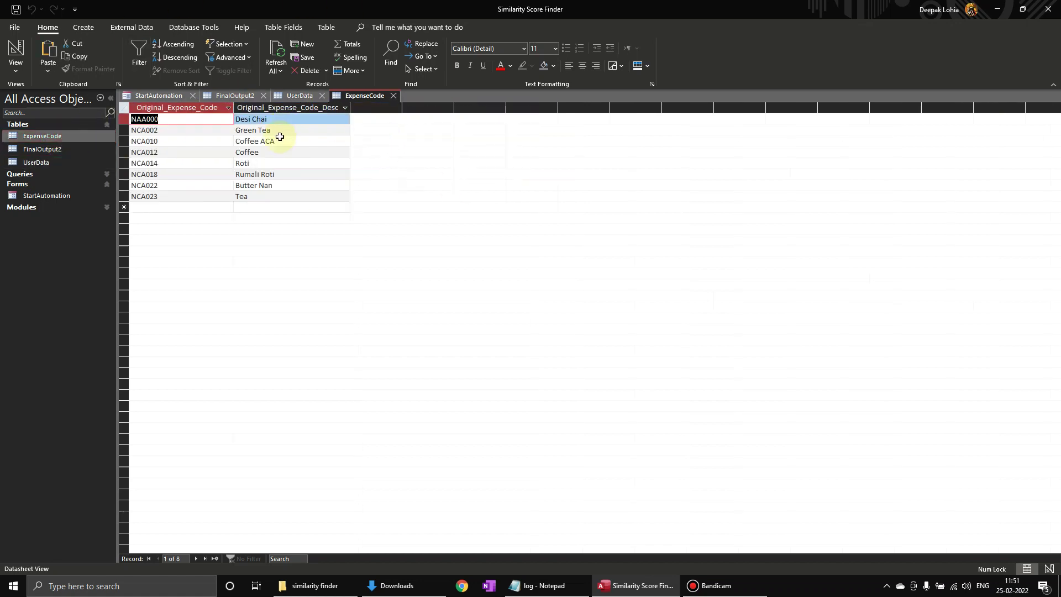
double_click(247, 174)
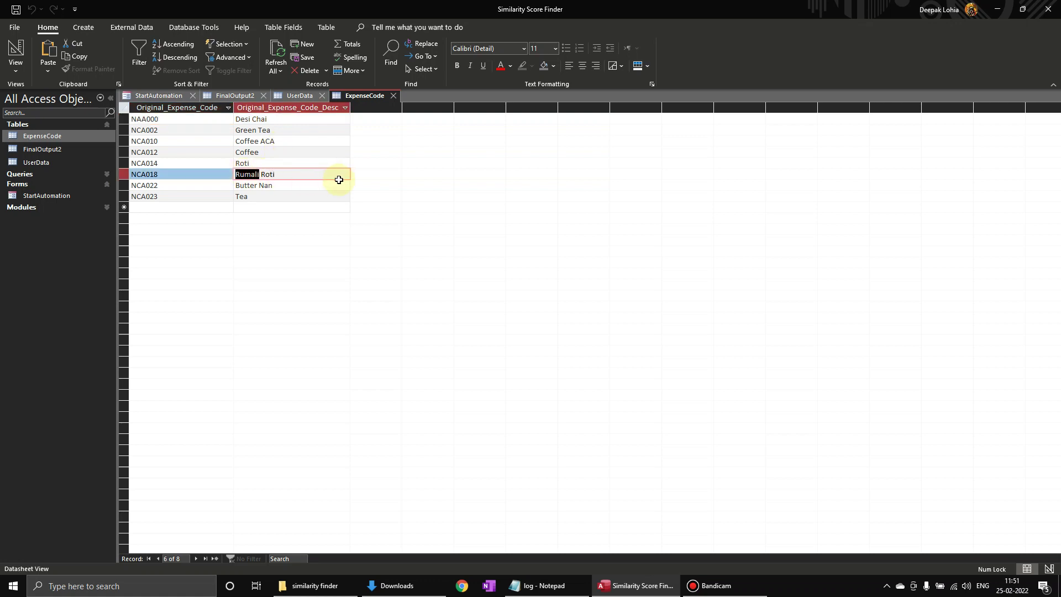
left_click(303, 96)
type("rumali")
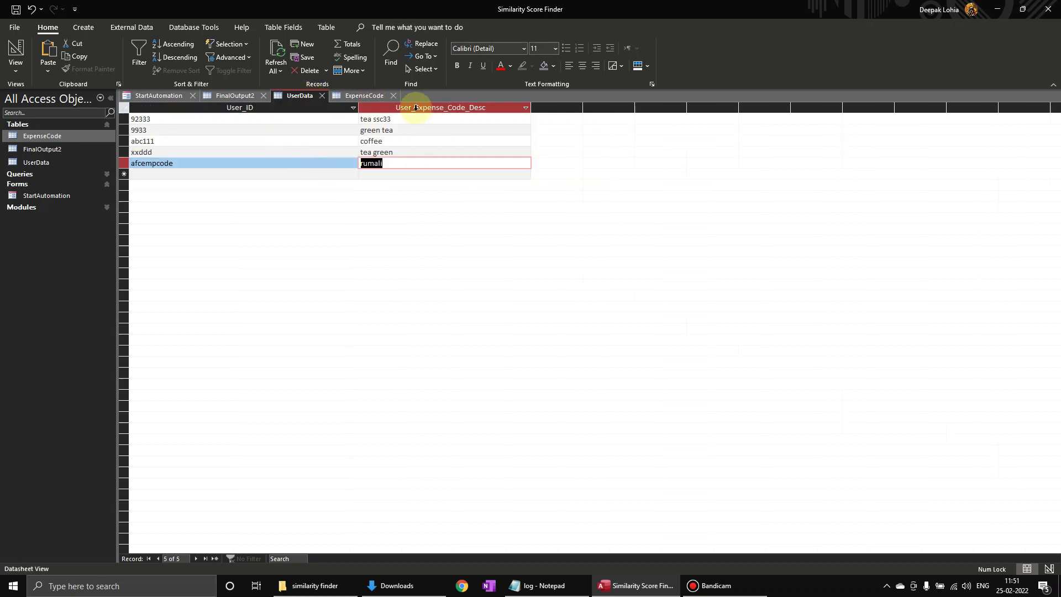
left_click(322, 96)
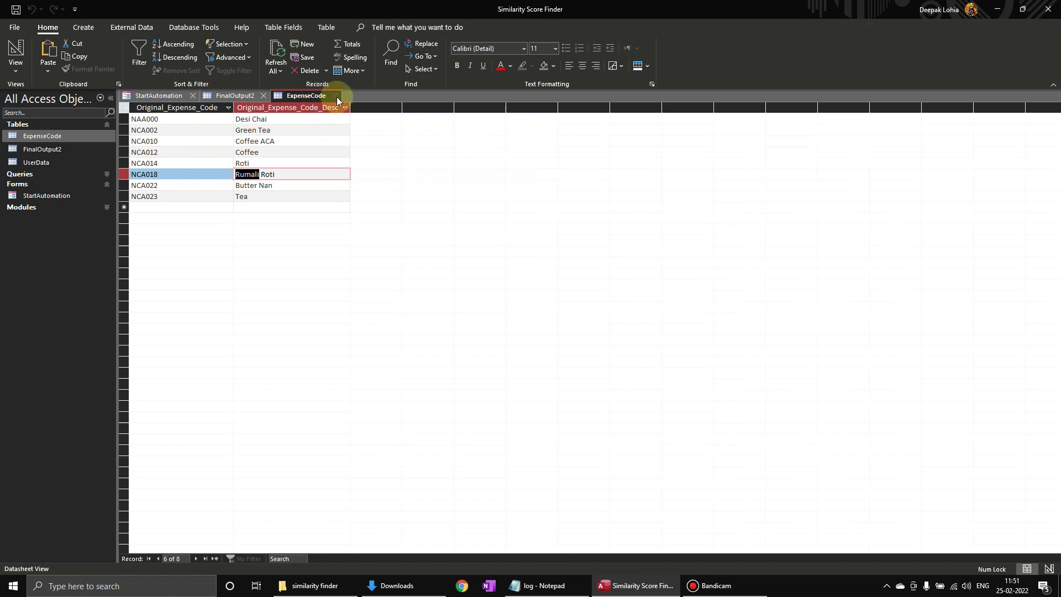
left_click(338, 96)
Step: Save FinalOutput2's layout on closing and rerun the similarity matching
left_click(263, 96)
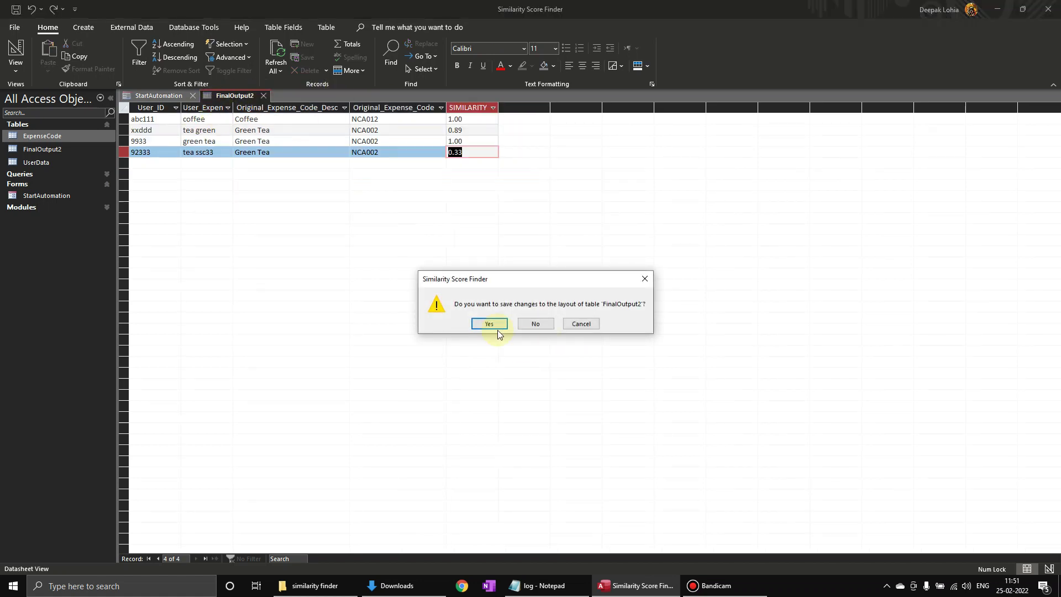
left_click(495, 326)
left_click(184, 334)
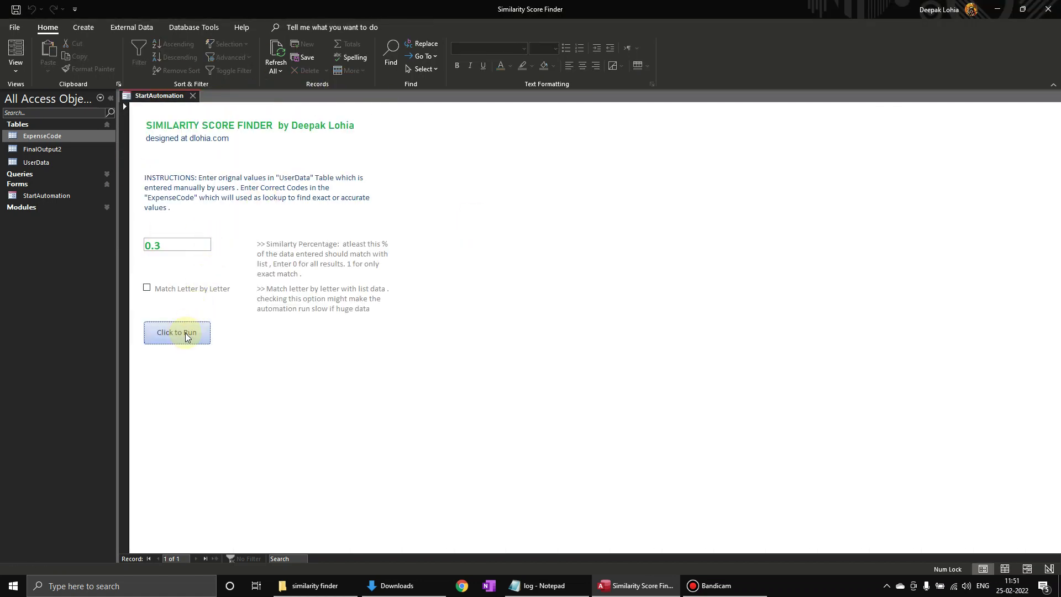
left_click(544, 332)
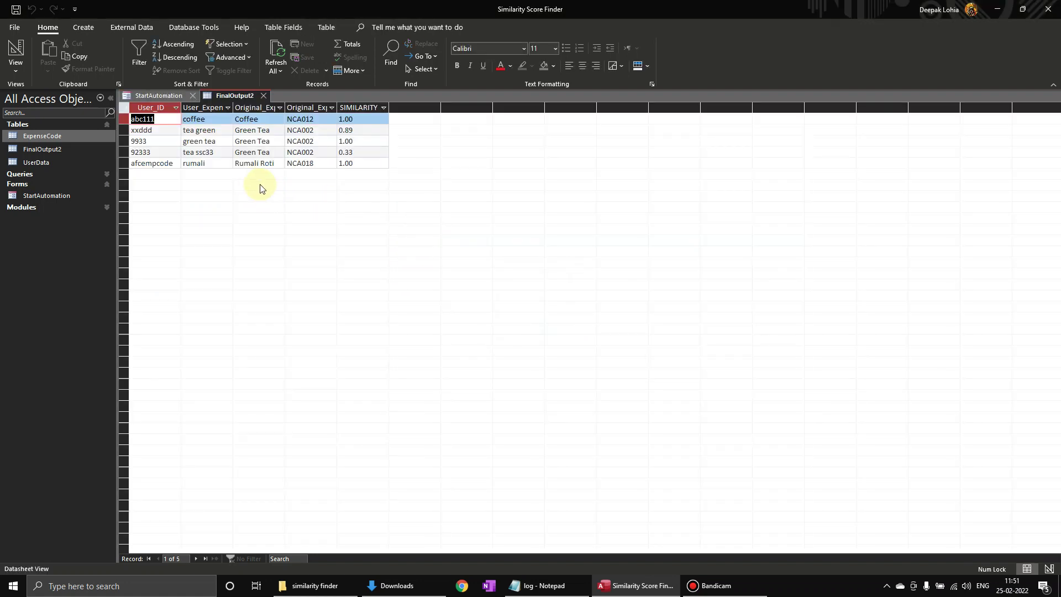
Step: Verify the new rumali row matches NCA018 Rumali Roti at 1.00, then reopen StartAutomation
left_click(213, 165)
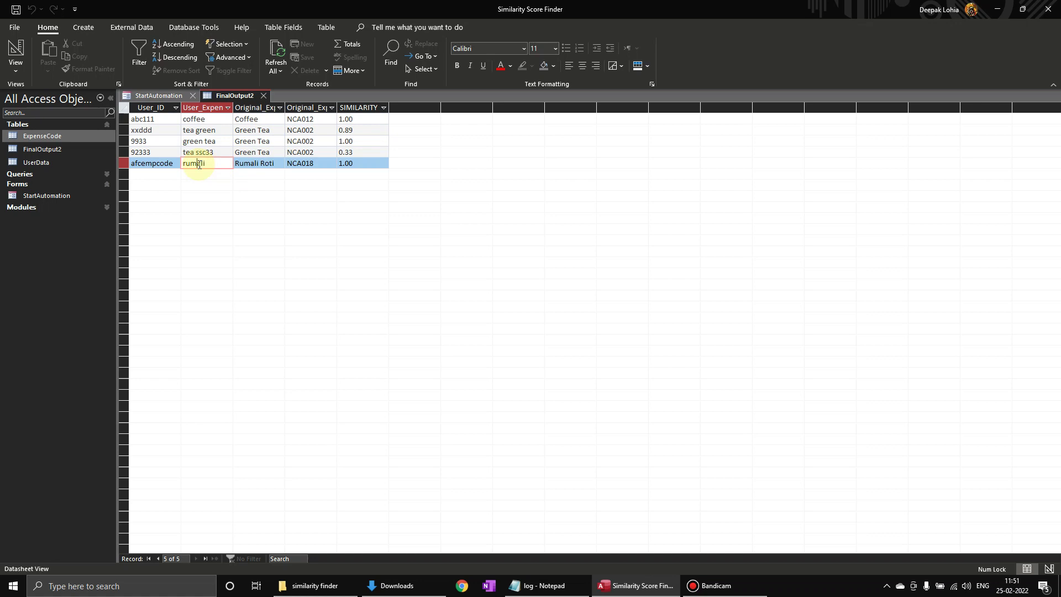
double_click(202, 163)
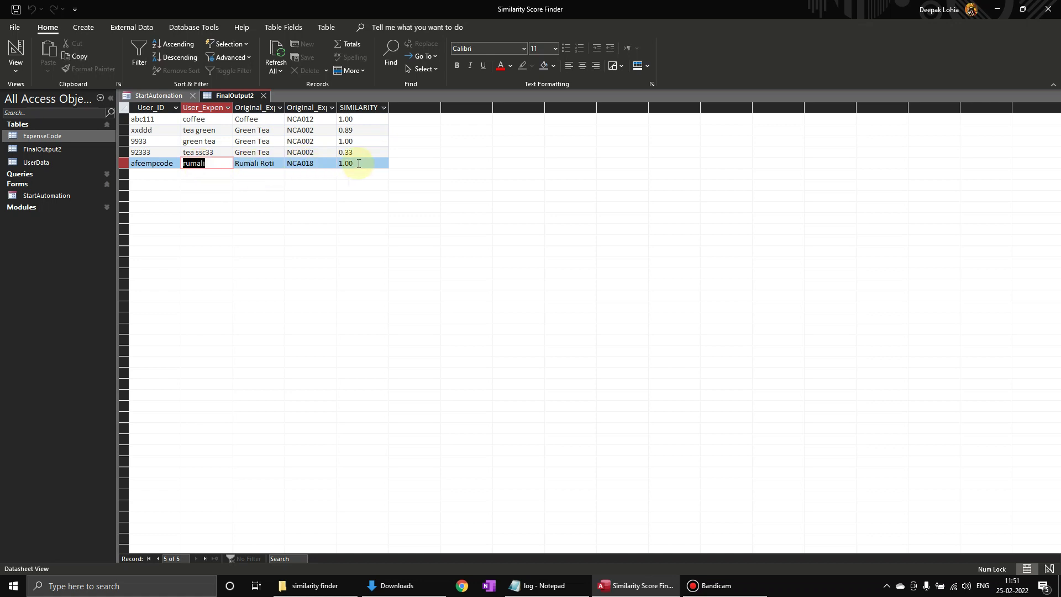
double_click(61, 195)
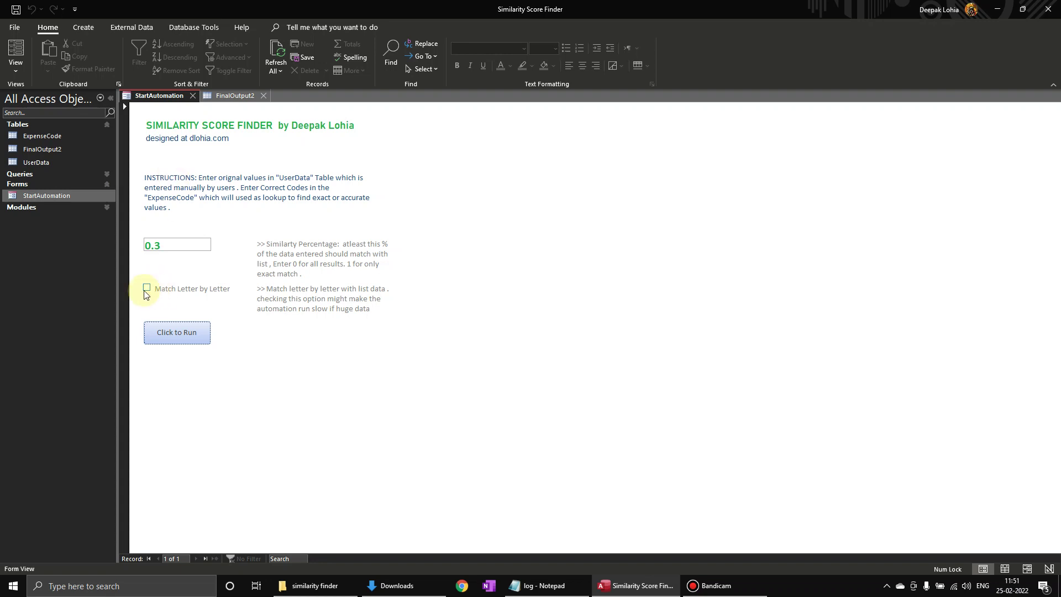
Step: Enable Match Letter by Letter, run, end the 3211 table-lock error, and close FinalOutput2
left_click(208, 293)
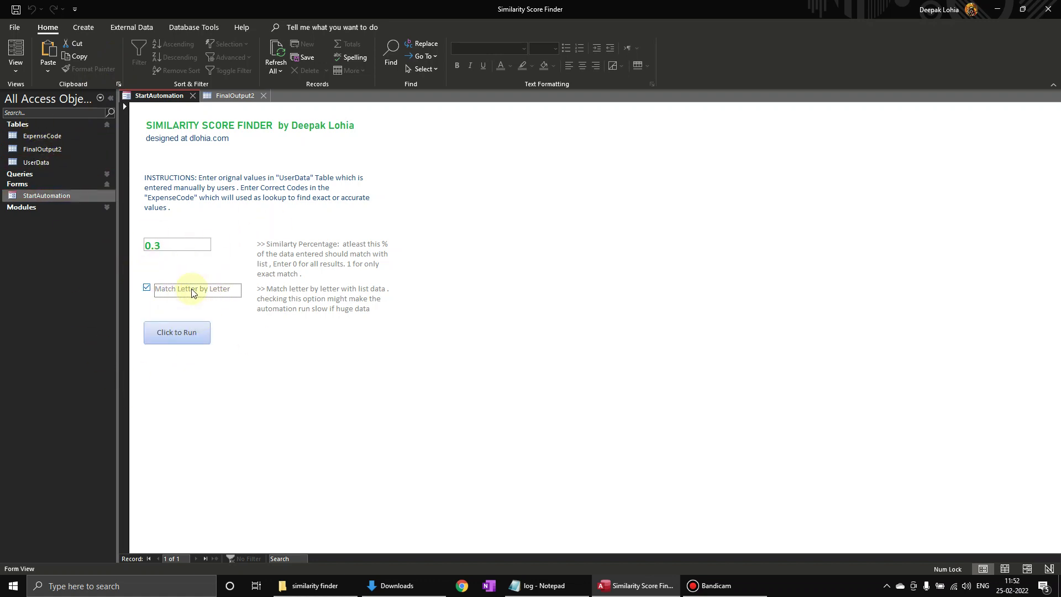
left_click(182, 337)
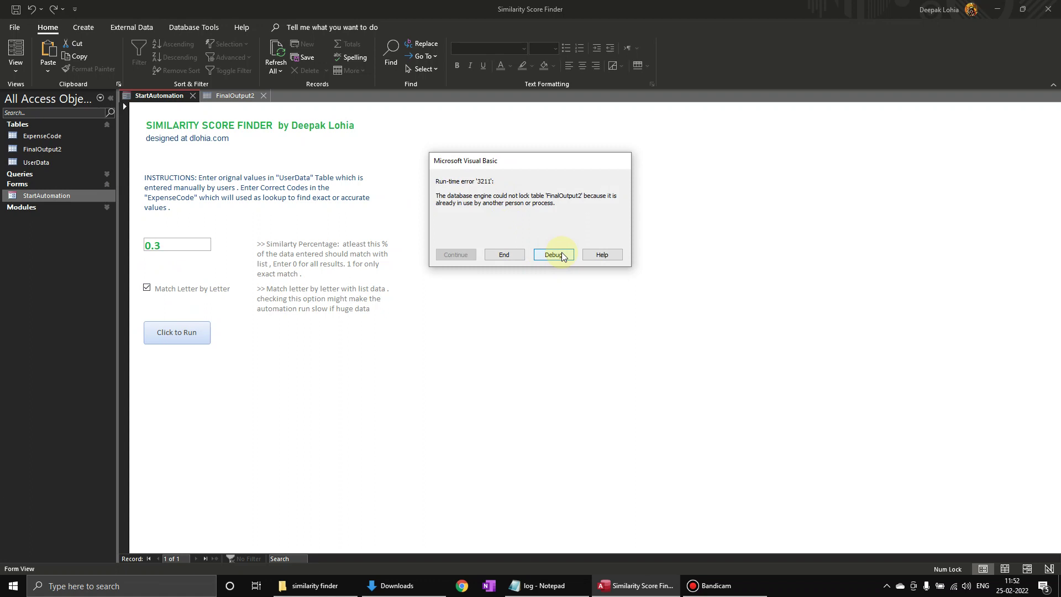
left_click(504, 255)
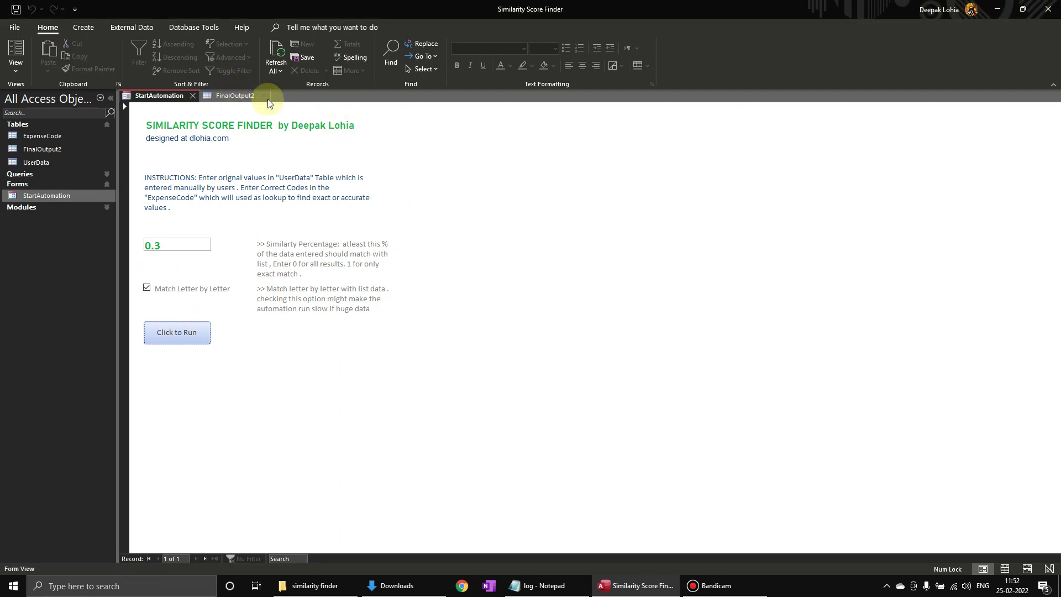
left_click(263, 95)
Step: Rerun the matching, confirm rumali still pairs with Rumali Roti at 1.00, and close FinalOutput2
left_click(184, 327)
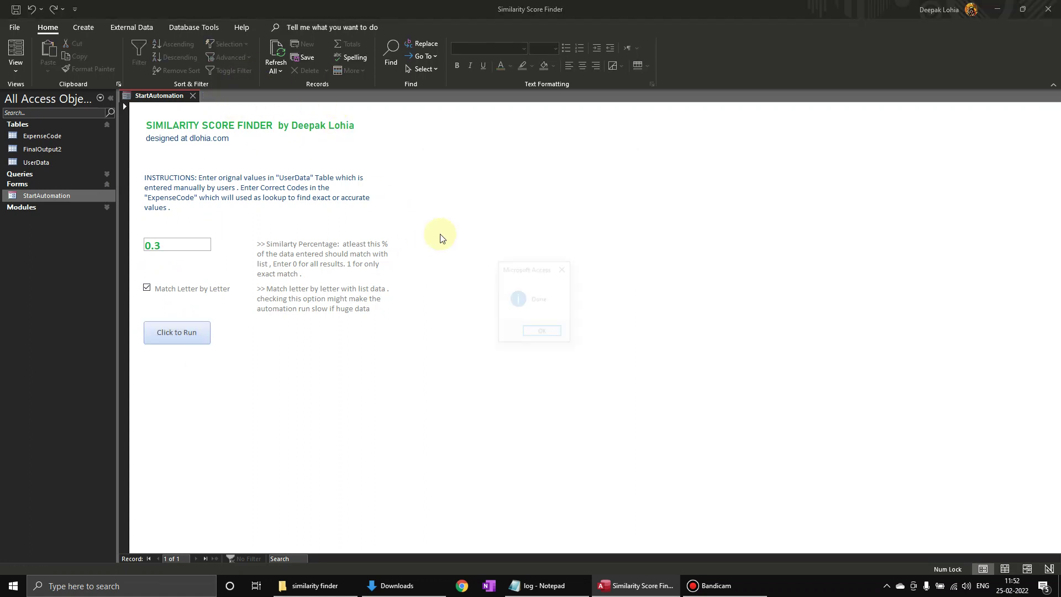
left_click(528, 329)
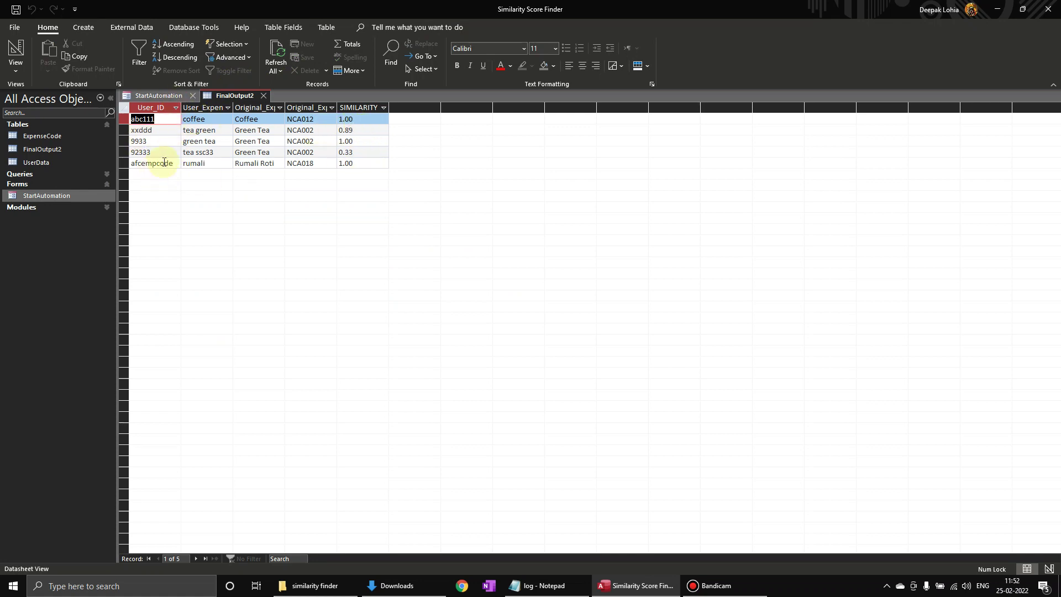
left_click(194, 161)
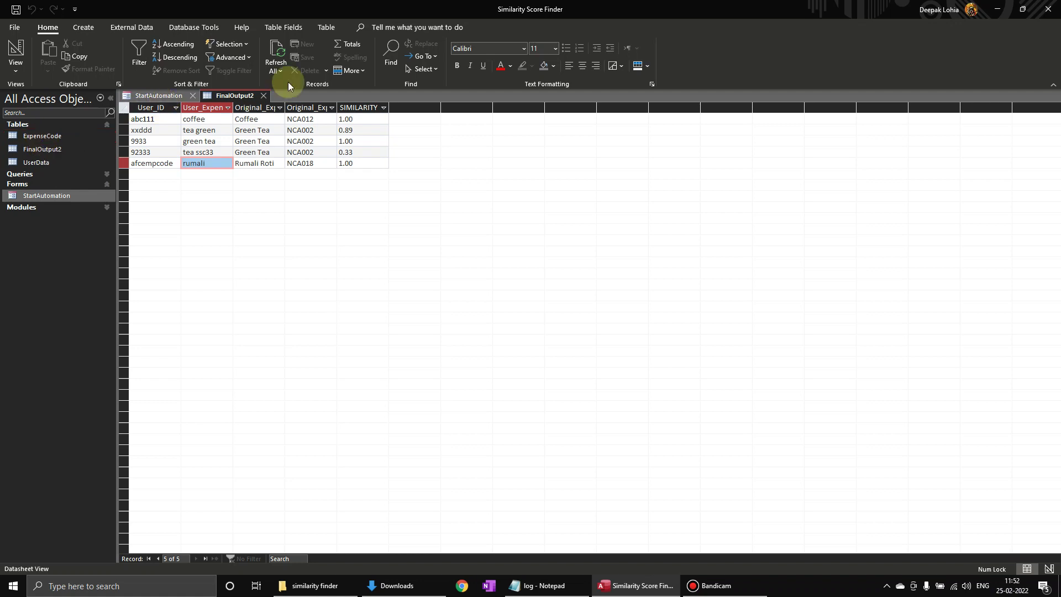
left_click(263, 95)
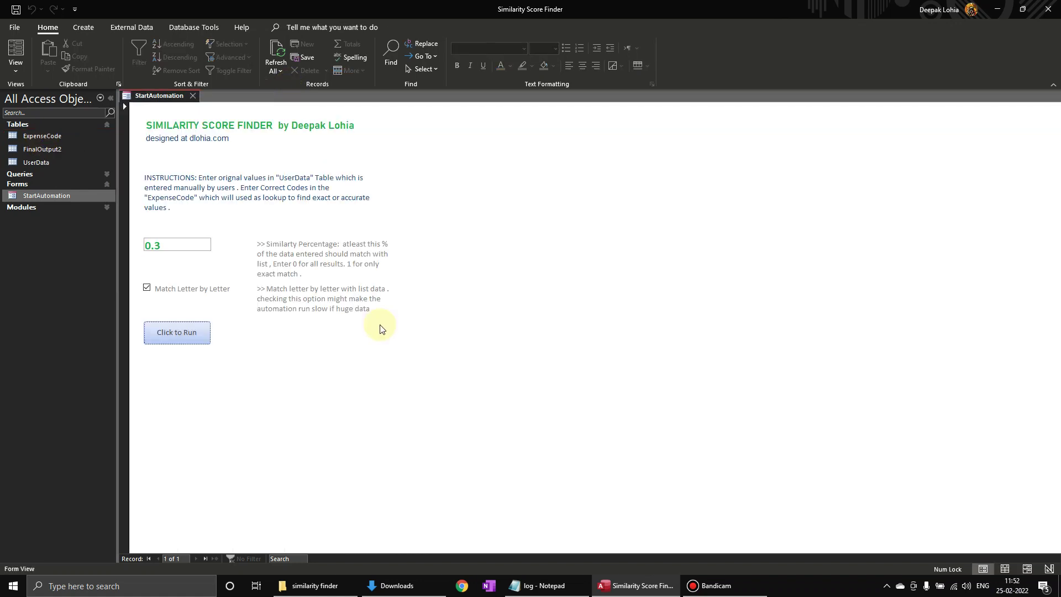